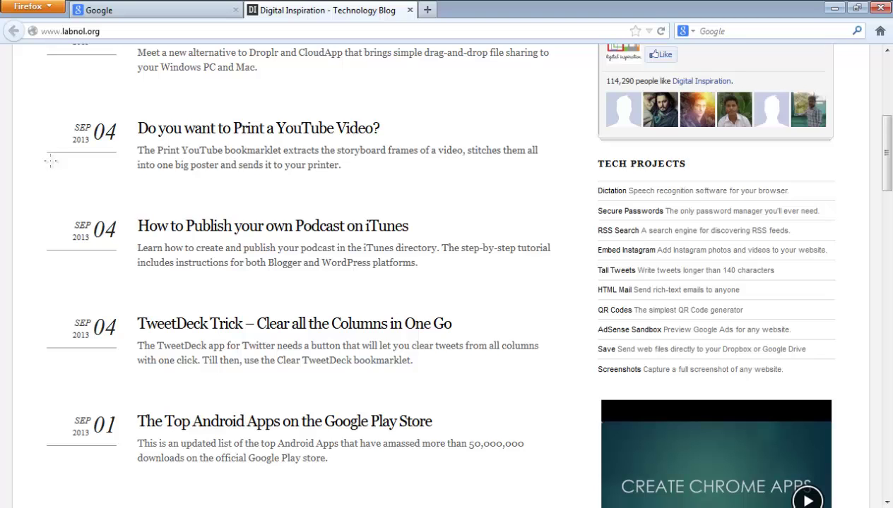
{"action": "scroll", "coordinate": [50, 162], "scroll_direction": "up", "scroll_amount": 5}
{"action": "scroll", "coordinate": [50, 162], "scroll_direction": "down", "scroll_amount": 2}
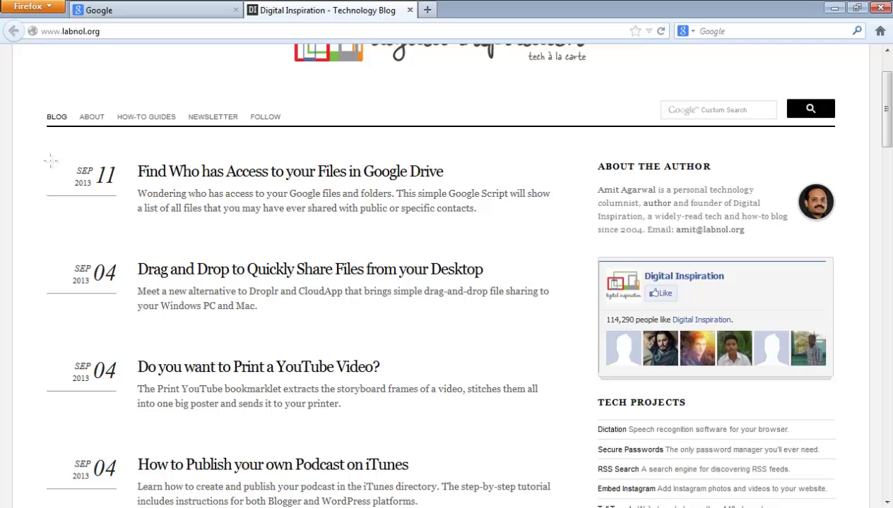
{"action": "scroll", "coordinate": [50, 162], "scroll_direction": "down", "scroll_amount": 5}
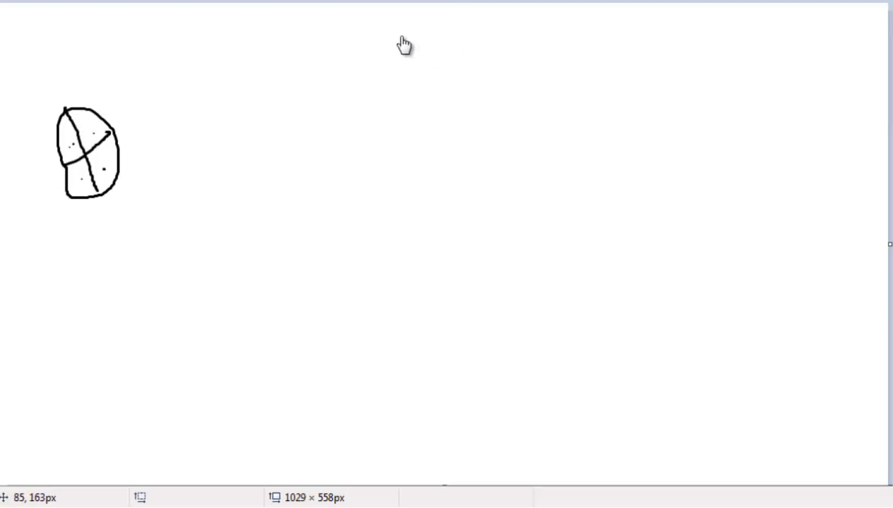
Step: Draw the top row of five freehand circles and loops across the canvas
{"action": "left_click", "coordinate": [160, 129]}
{"action": "left_click_drag", "start_coordinate": [187, 60], "coordinate": [190, 65]}
{"action": "left_click_drag", "start_coordinate": [297, 54], "coordinate": [284, 57]}
{"action": "mouse_move", "coordinate": [425, 43]}
{"action": "left_mouse_down"}
{"action": "mouse_move", "coordinate": [479, 66]}
{"action": "mouse_move", "coordinate": [425, 45]}
{"action": "left_mouse_up"}
{"action": "left_click_drag", "start_coordinate": [583, 44], "coordinate": [582, 44]}
{"action": "mouse_move", "coordinate": [697, 37]}
{"action": "left_mouse_down"}
{"action": "mouse_move", "coordinate": [735, 65]}
{"action": "mouse_move", "coordinate": [708, 36]}
{"action": "left_mouse_up"}
Step: Draw the second row: an oval, a hooked loop, a centre circle and two right-hand circles
{"action": "mouse_move", "coordinate": [201, 180]}
{"action": "left_mouse_down"}
{"action": "mouse_move", "coordinate": [212, 171]}
{"action": "mouse_move", "coordinate": [327, 190]}
{"action": "mouse_move", "coordinate": [311, 149]}
{"action": "left_mouse_up"}
{"action": "mouse_move", "coordinate": [452, 127]}
{"action": "left_mouse_down"}
{"action": "mouse_move", "coordinate": [490, 175]}
{"action": "mouse_move", "coordinate": [449, 127]}
{"action": "left_mouse_up"}
{"action": "left_click_drag", "start_coordinate": [586, 139], "coordinate": [610, 132]}
{"action": "mouse_move", "coordinate": [710, 114]}
{"action": "left_mouse_down"}
{"action": "mouse_move", "coordinate": [775, 116]}
{"action": "mouse_move", "coordinate": [721, 129]}
{"action": "left_mouse_up"}
Step: Draw the third row: a tall oval, small hooked loop, rounded box and two circles
{"action": "left_click_drag", "start_coordinate": [216, 291], "coordinate": [223, 276]}
{"action": "mouse_move", "coordinate": [343, 271]}
{"action": "left_mouse_down"}
{"action": "mouse_move", "coordinate": [371, 309]}
{"action": "mouse_move", "coordinate": [342, 262]}
{"action": "left_mouse_up"}
{"action": "mouse_move", "coordinate": [452, 244]}
{"action": "left_mouse_down"}
{"action": "mouse_move", "coordinate": [439, 280]}
{"action": "mouse_move", "coordinate": [451, 242]}
{"action": "left_mouse_up"}
{"action": "mouse_move", "coordinate": [621, 243]}
{"action": "left_mouse_down"}
{"action": "mouse_move", "coordinate": [623, 229]}
{"action": "mouse_move", "coordinate": [621, 244]}
{"action": "left_mouse_up"}
{"action": "mouse_move", "coordinate": [726, 225]}
{"action": "left_mouse_down"}
{"action": "mouse_move", "coordinate": [747, 274]}
{"action": "mouse_move", "coordinate": [734, 237]}
{"action": "left_mouse_up"}
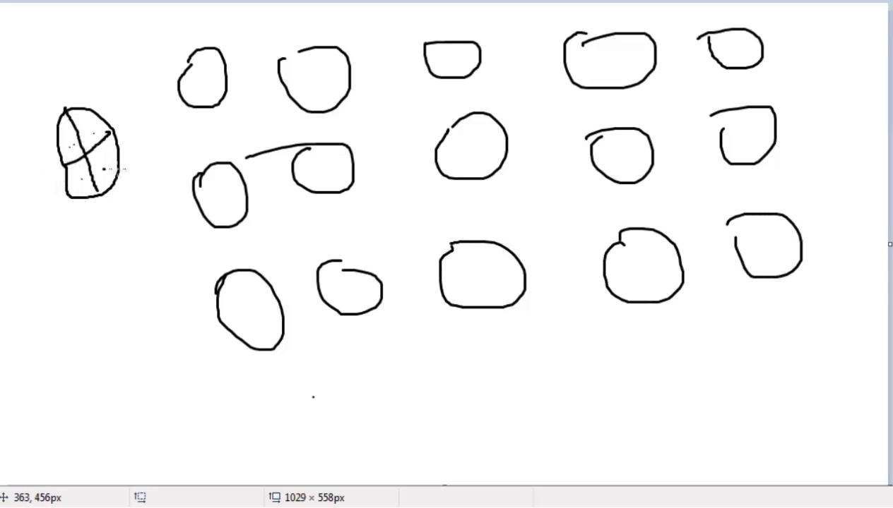
Step: Draw a bottom row of four circles from bottom left to bottom right
{"action": "mouse_move", "coordinate": [286, 414]}
{"action": "left_mouse_down"}
{"action": "mouse_move", "coordinate": [289, 456]}
{"action": "mouse_move", "coordinate": [285, 405]}
{"action": "left_mouse_up"}
{"action": "left_click_drag", "start_coordinate": [494, 399], "coordinate": [508, 386]}
{"action": "mouse_move", "coordinate": [658, 369]}
{"action": "left_mouse_down"}
{"action": "mouse_move", "coordinate": [705, 365]}
{"action": "mouse_move", "coordinate": [658, 368]}
{"action": "left_mouse_up"}
{"action": "mouse_move", "coordinate": [797, 354]}
{"action": "left_mouse_down"}
{"action": "mouse_move", "coordinate": [832, 354]}
{"action": "mouse_move", "coordinate": [798, 361]}
{"action": "left_mouse_up"}
Step: Join the five top-row shapes to each other with connecting lines
{"action": "left_click_drag", "start_coordinate": [227, 88], "coordinate": [300, 90]}
{"action": "left_click_drag", "start_coordinate": [349, 72], "coordinate": [429, 71]}
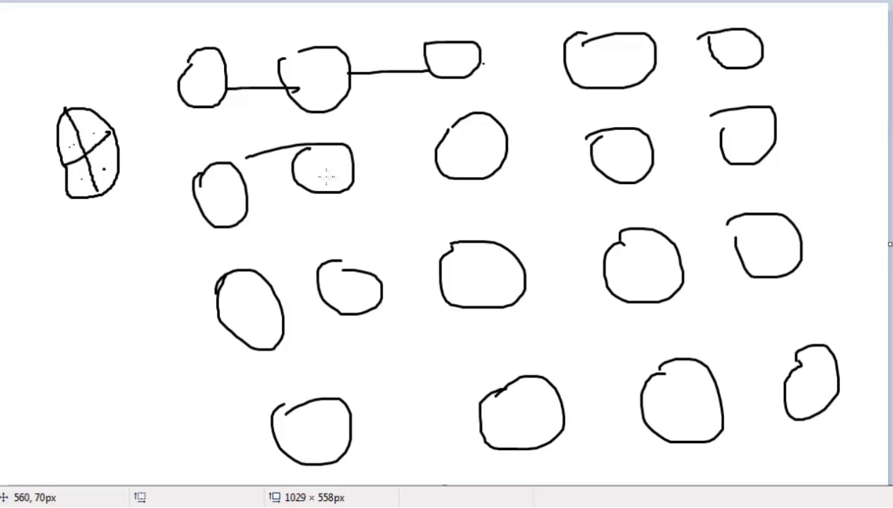
{"action": "left_click_drag", "start_coordinate": [482, 61], "coordinate": [563, 61]}
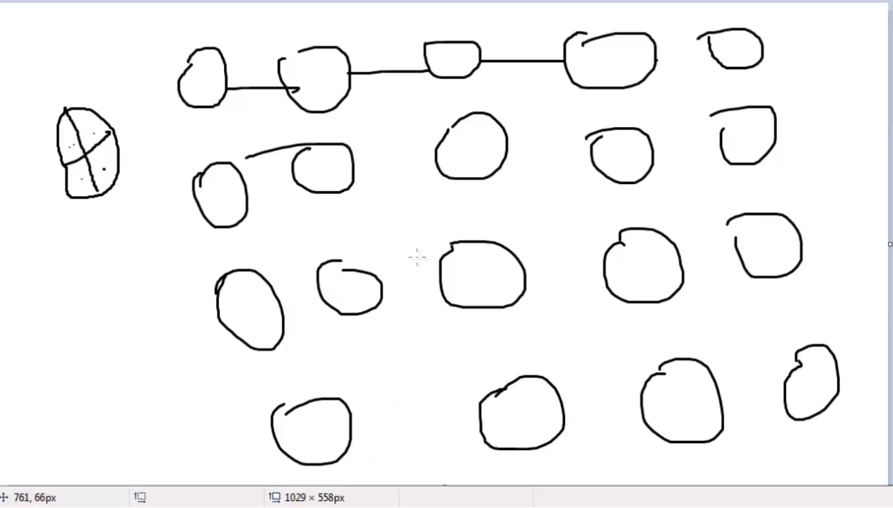
{"action": "mouse_move", "coordinate": [657, 61]}
{"action": "left_mouse_down"}
{"action": "mouse_move", "coordinate": [706, 56]}
{"action": "mouse_move", "coordinate": [741, 108]}
{"action": "left_mouse_up"}
Step: Link the right-side and centre circles together and connect the second-row circles leftward
{"action": "left_click_drag", "start_coordinate": [719, 145], "coordinate": [657, 154]}
{"action": "mouse_move", "coordinate": [628, 183]}
{"action": "left_mouse_down"}
{"action": "mouse_move", "coordinate": [625, 226]}
{"action": "mouse_move", "coordinate": [727, 238]}
{"action": "left_mouse_up"}
{"action": "left_click_drag", "start_coordinate": [758, 210], "coordinate": [751, 170]}
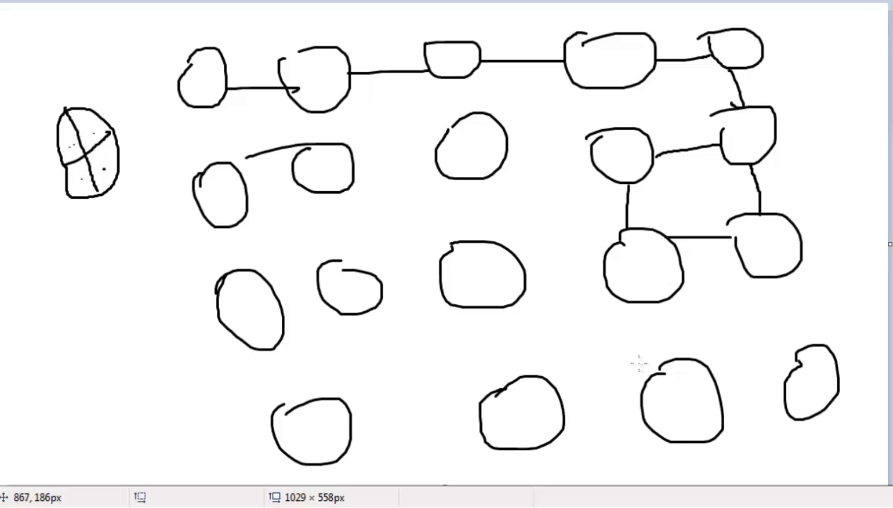
{"action": "left_click_drag", "start_coordinate": [596, 166], "coordinate": [503, 270]}
{"action": "left_click_drag", "start_coordinate": [491, 169], "coordinate": [585, 150]}
{"action": "mouse_move", "coordinate": [461, 176]}
{"action": "left_mouse_down"}
{"action": "mouse_move", "coordinate": [339, 166]}
{"action": "mouse_move", "coordinate": [233, 189]}
{"action": "left_mouse_up"}
Step: Connect the small centre circle to its neighbours and the bottom-row circles
{"action": "left_click_drag", "start_coordinate": [319, 192], "coordinate": [336, 261]}
{"action": "left_click_drag", "start_coordinate": [382, 281], "coordinate": [459, 271]}
{"action": "left_click_drag", "start_coordinate": [346, 311], "coordinate": [324, 392]}
{"action": "mouse_move", "coordinate": [368, 311]}
{"action": "left_mouse_down"}
{"action": "mouse_move", "coordinate": [508, 376]}
{"action": "mouse_move", "coordinate": [487, 385]}
{"action": "left_mouse_up"}
{"action": "left_click_drag", "start_coordinate": [351, 427], "coordinate": [492, 427]}
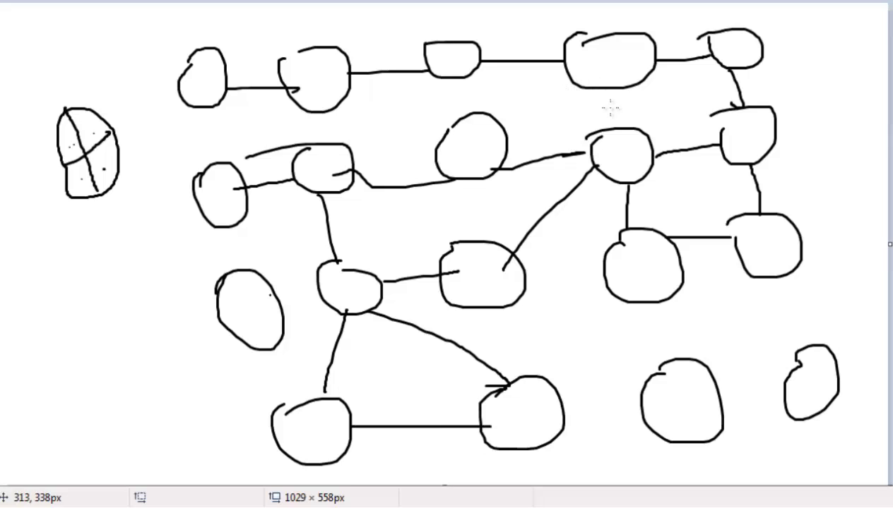
{"action": "left_click_drag", "start_coordinate": [280, 301], "coordinate": [332, 300]}
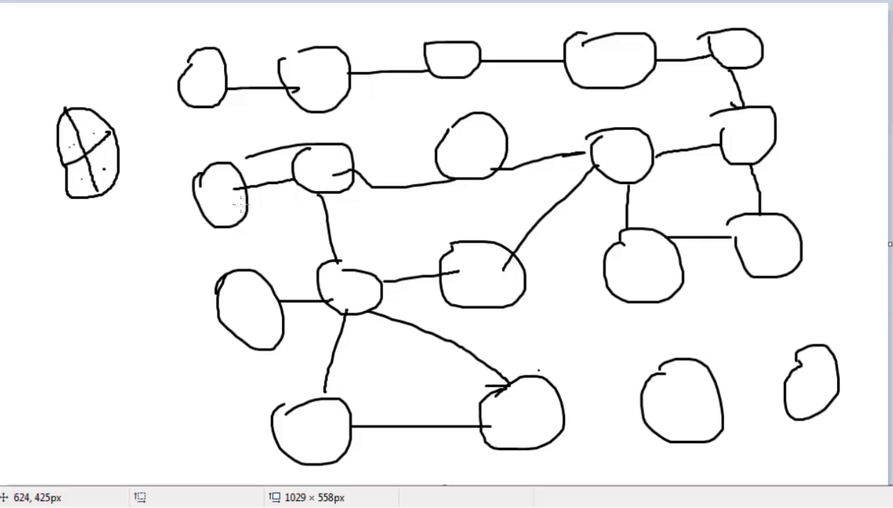
Step: Link the lower-right circles into the web and join the crossed oval to both left-hand circles
{"action": "left_click_drag", "start_coordinate": [516, 305], "coordinate": [662, 376]}
{"action": "left_click_drag", "start_coordinate": [569, 407], "coordinate": [644, 413]}
{"action": "left_click_drag", "start_coordinate": [727, 401], "coordinate": [785, 385]}
{"action": "mouse_move", "coordinate": [774, 272]}
{"action": "left_mouse_down"}
{"action": "mouse_move", "coordinate": [812, 360]}
{"action": "mouse_move", "coordinate": [674, 292]}
{"action": "mouse_move", "coordinate": [650, 291]}
{"action": "left_mouse_up"}
{"action": "left_click_drag", "start_coordinate": [526, 270], "coordinate": [604, 279]}
{"action": "left_click_drag", "start_coordinate": [118, 150], "coordinate": [178, 94]}
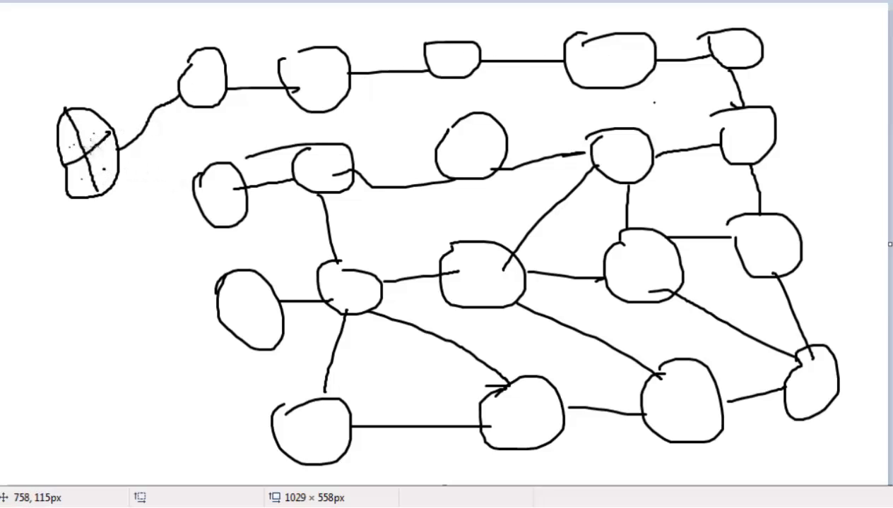
{"action": "left_click_drag", "start_coordinate": [105, 189], "coordinate": [190, 204]}
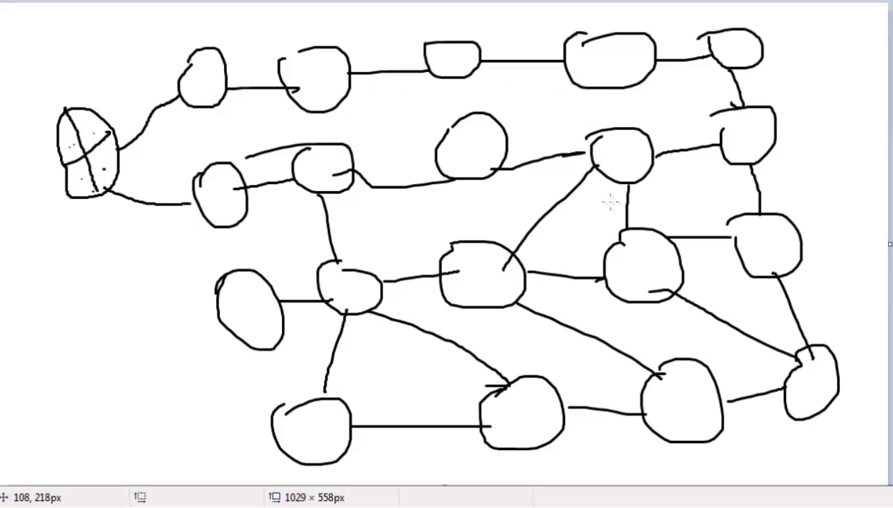
Step: Curve a line from the crossed oval to the bottom-left circles and add three vertical top-row links
{"action": "mouse_move", "coordinate": [86, 199]}
{"action": "left_mouse_down"}
{"action": "mouse_move", "coordinate": [175, 297]}
{"action": "mouse_move", "coordinate": [223, 308]}
{"action": "left_mouse_up"}
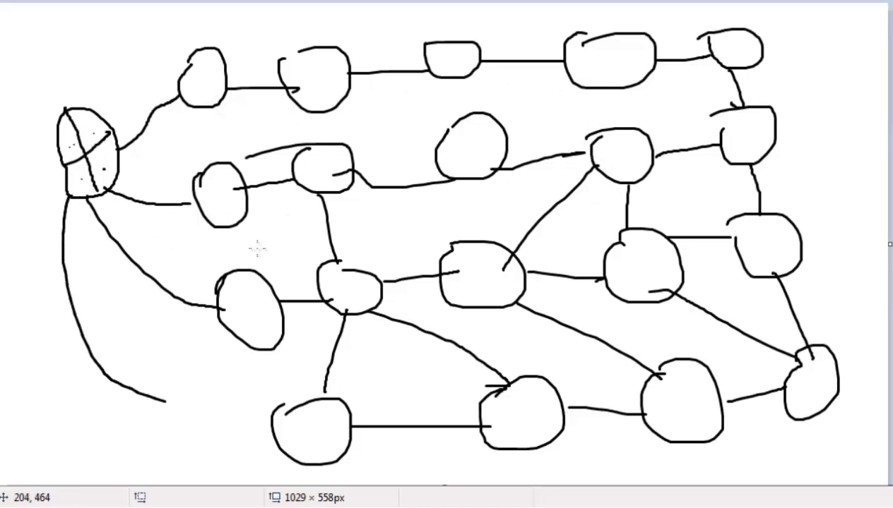
{"action": "left_click_drag", "start_coordinate": [196, 406], "coordinate": [268, 431]}
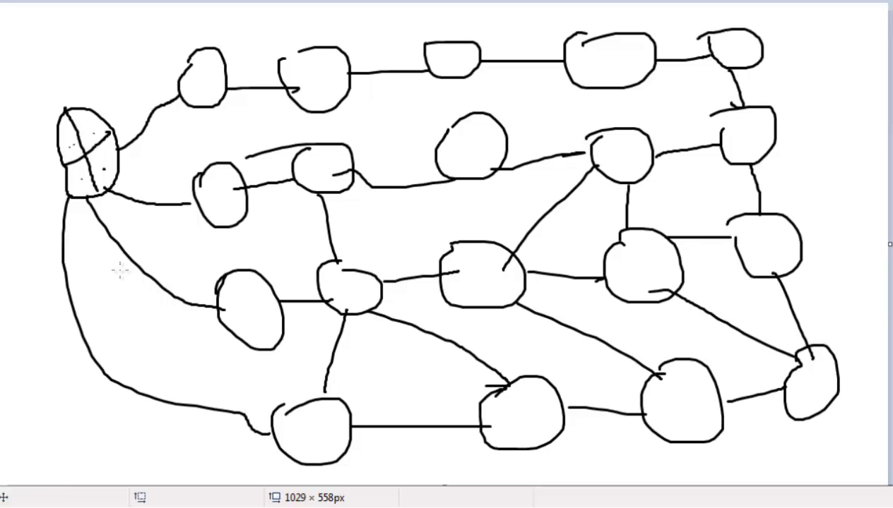
{"action": "left_click_drag", "start_coordinate": [458, 123], "coordinate": [449, 82]}
{"action": "left_click_drag", "start_coordinate": [625, 128], "coordinate": [613, 89]}
{"action": "left_click_drag", "start_coordinate": [311, 139], "coordinate": [316, 114]}
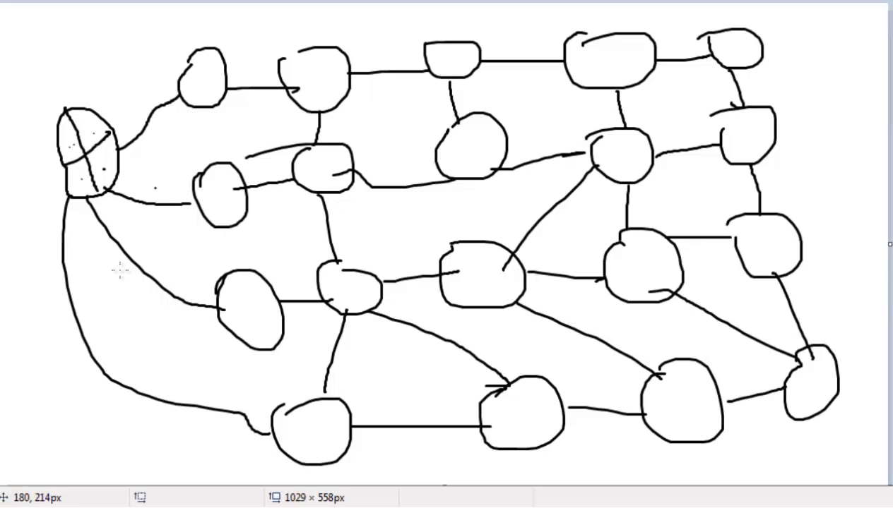
Step: Draw a top-right spider body linked to the web, with legs on both sides and a small head
{"action": "mouse_move", "coordinate": [827, 50]}
{"action": "left_mouse_down"}
{"action": "mouse_move", "coordinate": [821, 113]}
{"action": "mouse_move", "coordinate": [823, 57]}
{"action": "mouse_move", "coordinate": [776, 71]}
{"action": "mouse_move", "coordinate": [806, 139]}
{"action": "left_mouse_up"}
{"action": "left_click_drag", "start_coordinate": [811, 58], "coordinate": [791, 40]}
{"action": "mouse_move", "coordinate": [869, 33]}
{"action": "left_mouse_down"}
{"action": "mouse_move", "coordinate": [852, 48]}
{"action": "mouse_move", "coordinate": [887, 67]}
{"action": "left_mouse_up"}
{"action": "left_click_drag", "start_coordinate": [870, 98], "coordinate": [886, 115]}
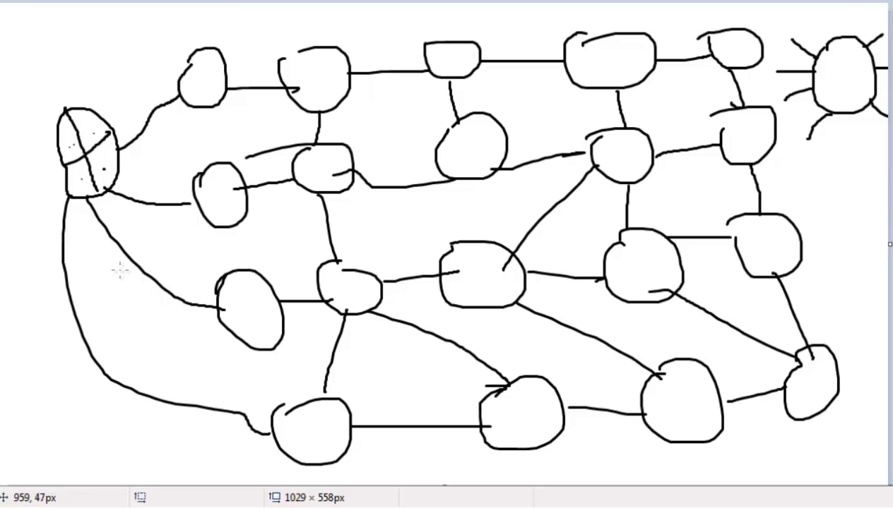
{"action": "mouse_move", "coordinate": [826, 42]}
{"action": "left_mouse_down"}
{"action": "mouse_move", "coordinate": [848, 31]}
{"action": "mouse_move", "coordinate": [837, 27]}
{"action": "mouse_move", "coordinate": [841, 18]}
{"action": "left_mouse_up"}
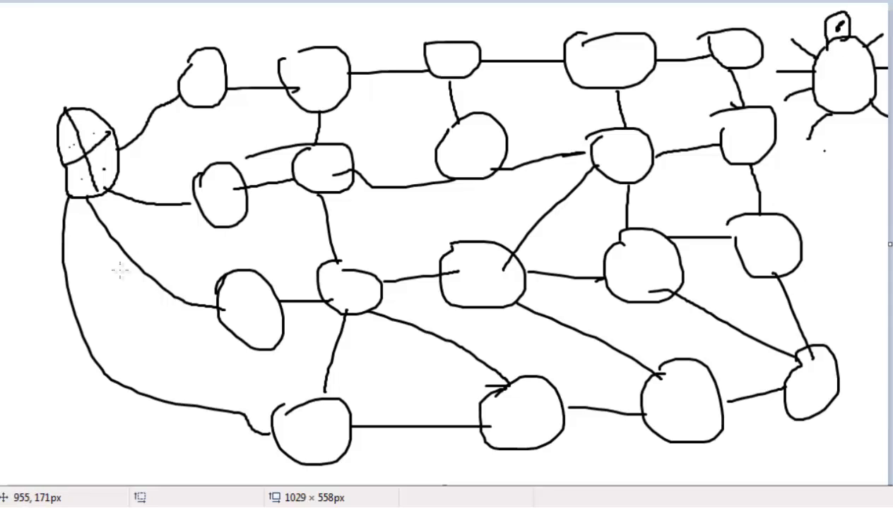